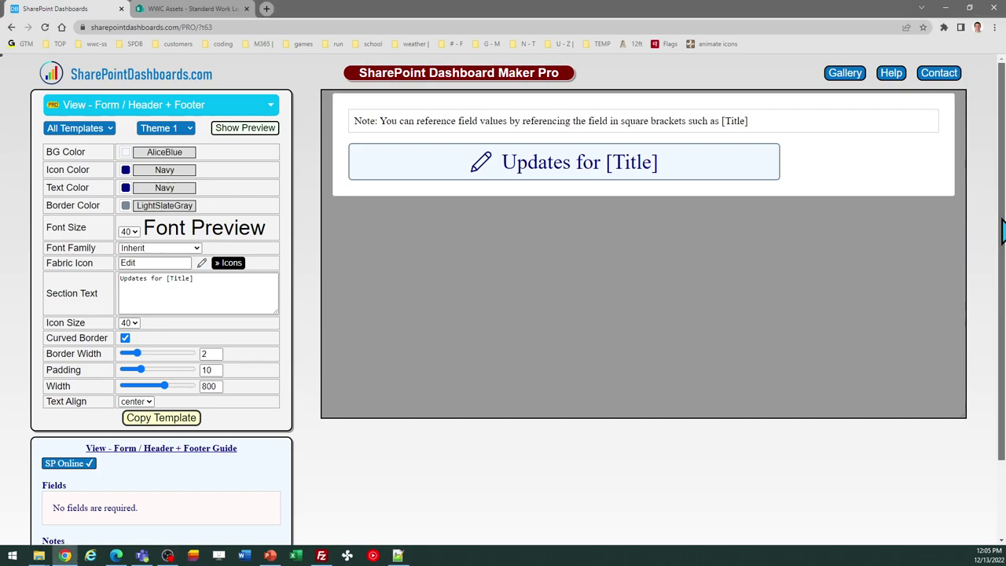
# Step: Read the template's guide notes and the linked Forms Templates help on applying form formatting
pyautogui.moveTo(1003, 236); pyautogui.dragTo(1002, 324)
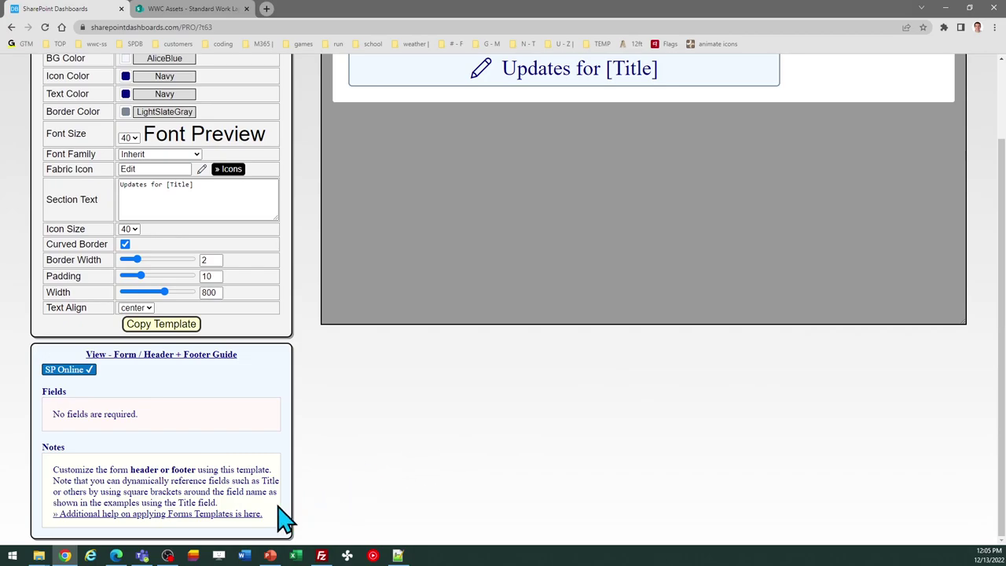
pyautogui.click(220, 515)
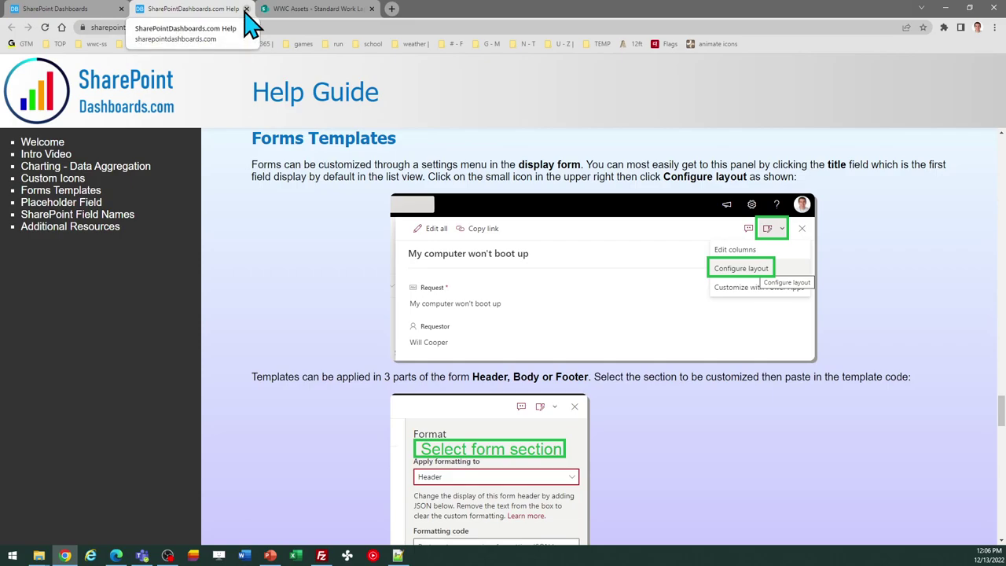
pyautogui.click(246, 9)
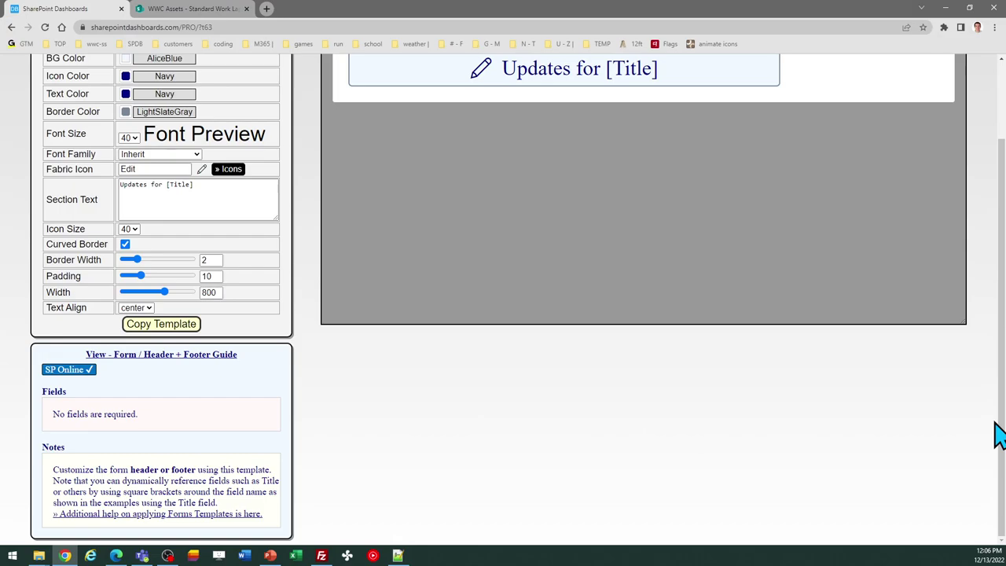
pyautogui.moveTo(1002, 463); pyautogui.dragTo(1001, 353)
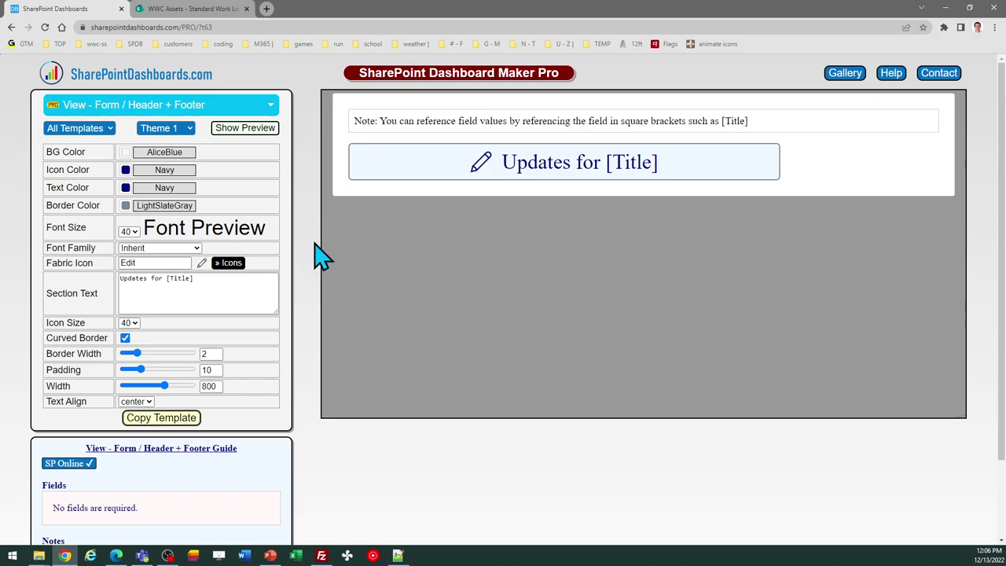
# Step: Set the header template's Fabric icon to Baseball and its background color to HoneyDew
pyautogui.click(228, 264)
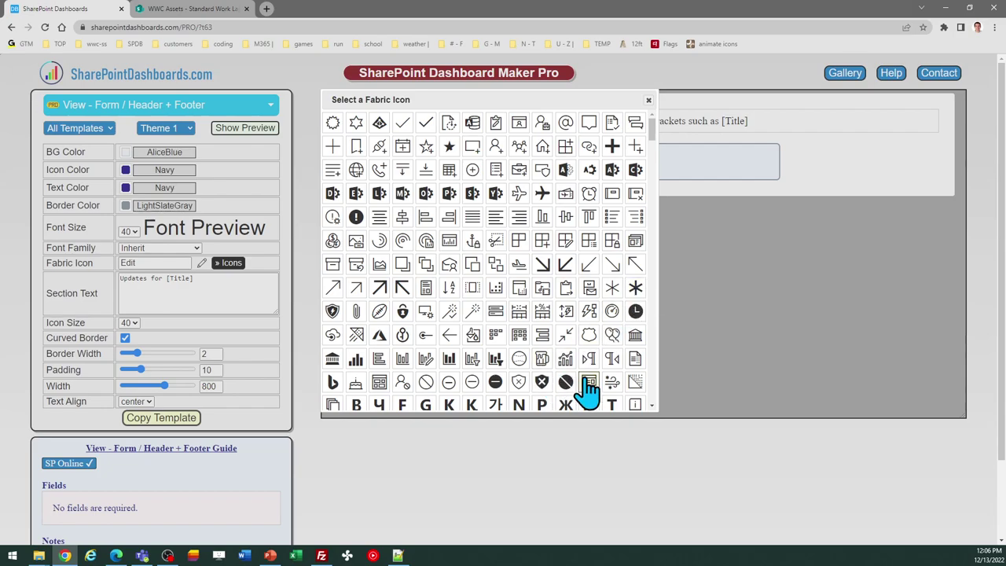
pyautogui.click(518, 358)
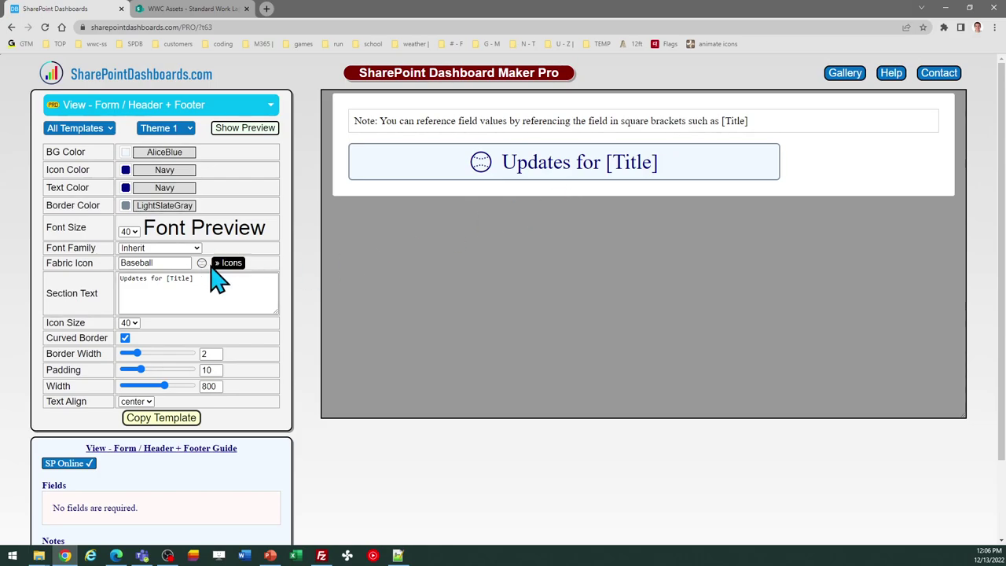
pyautogui.click(126, 152)
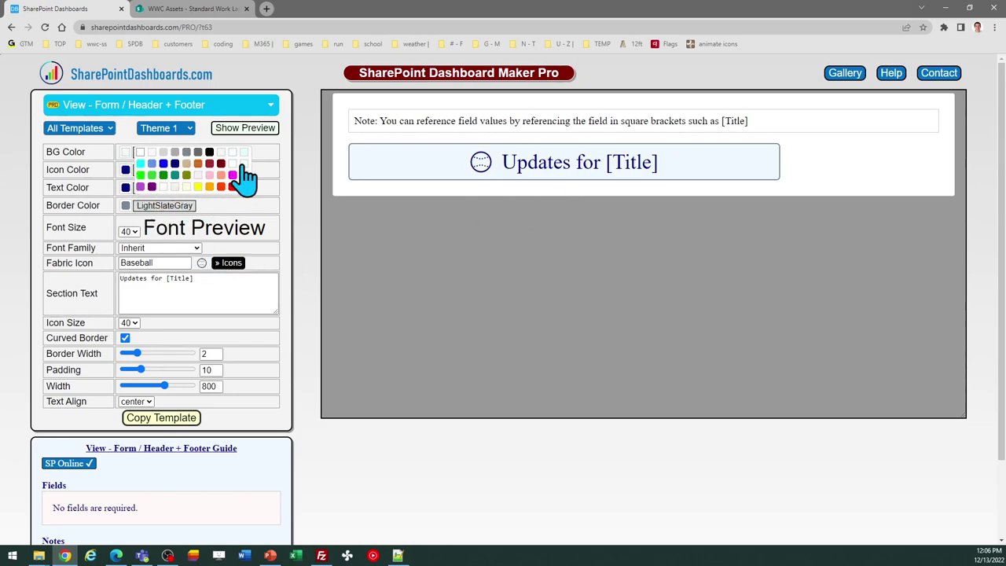
pyautogui.click(243, 165)
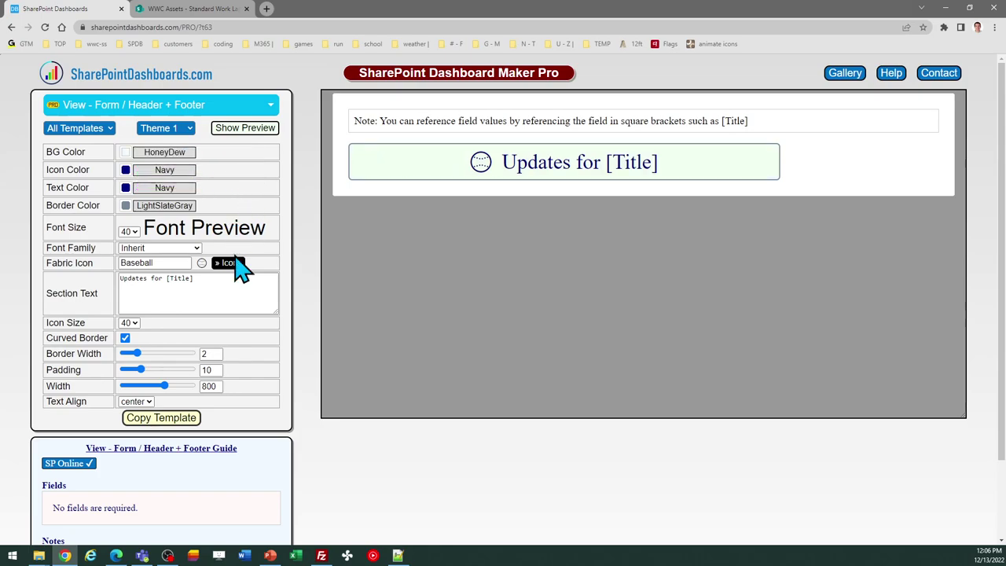
# Step: Try left text alignment on the header template and return it to center
pyautogui.click(192, 281)
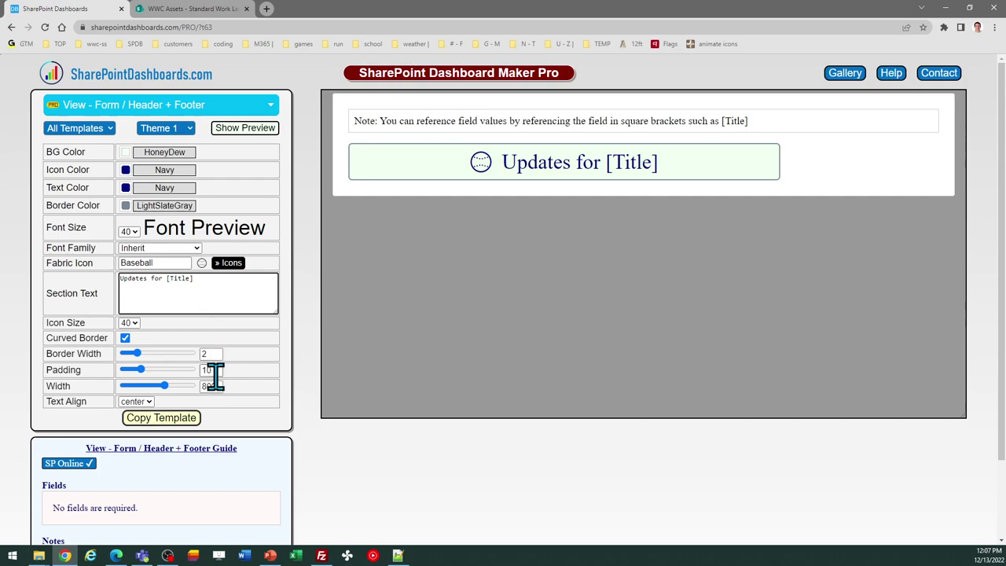
pyautogui.click(136, 401)
pyautogui.click(144, 413)
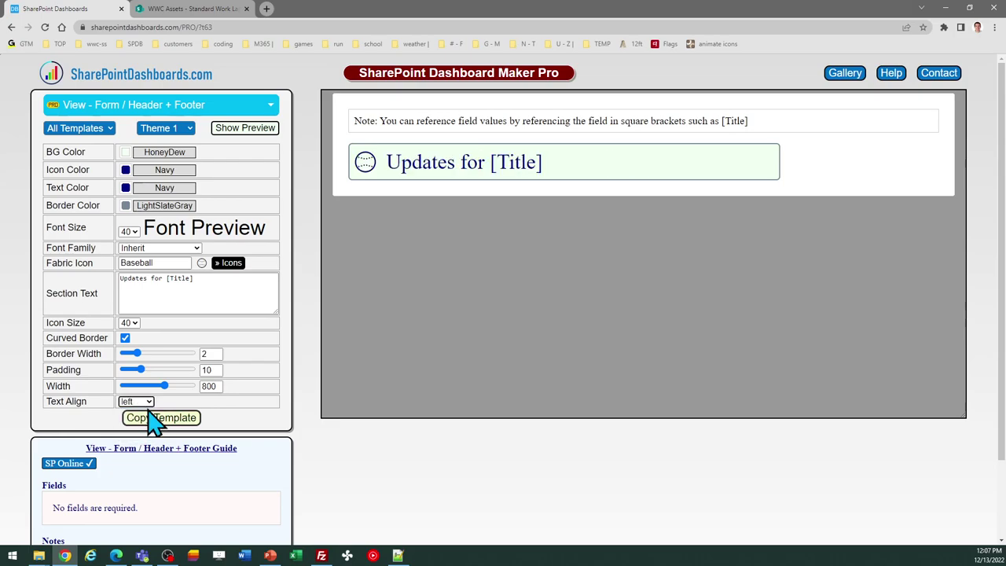
pyautogui.click(148, 403)
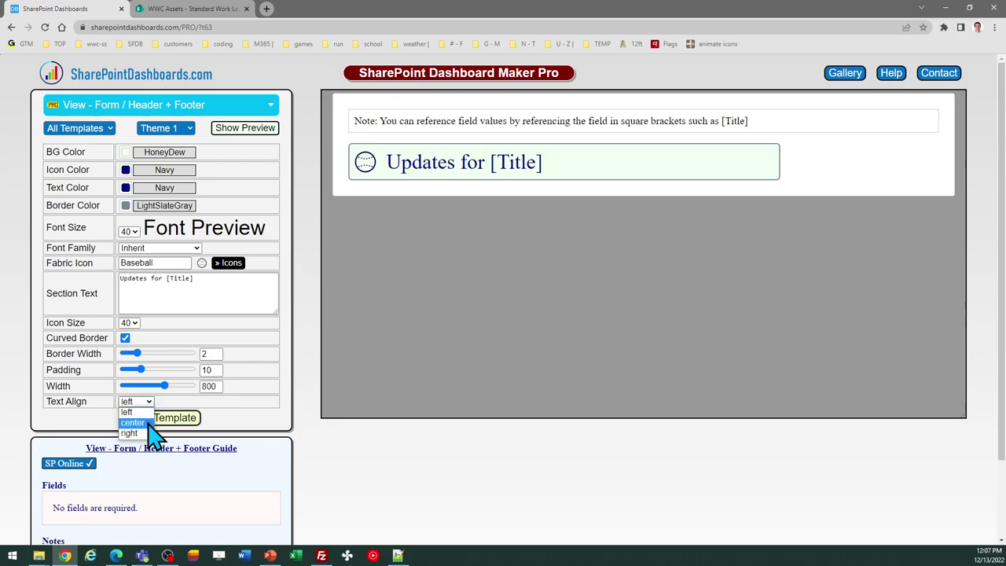
pyautogui.click(132, 423)
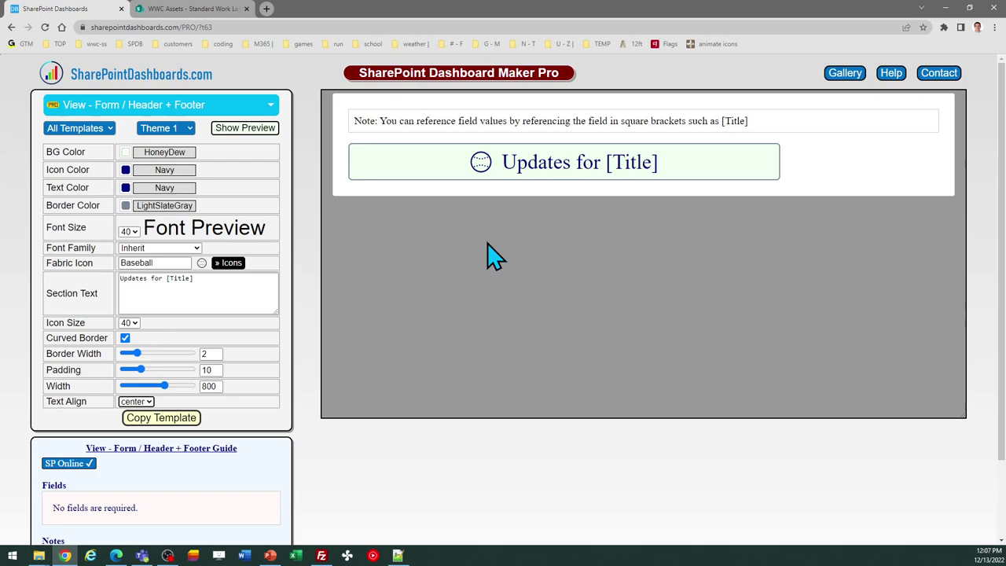
# Step: Copy the customized header template and switch to the WWC Assets list in SharePoint
pyautogui.click(179, 421)
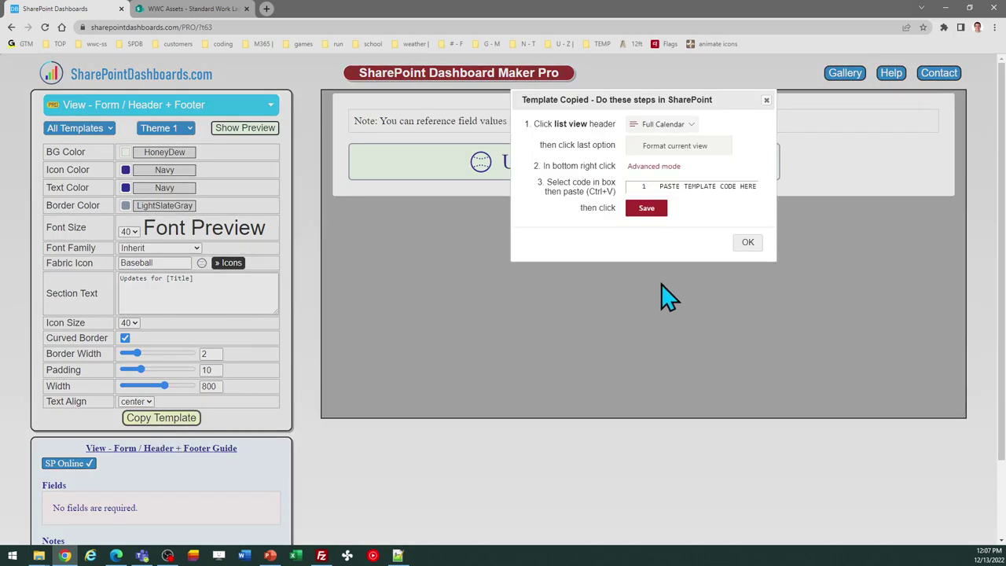
pyautogui.click(748, 243)
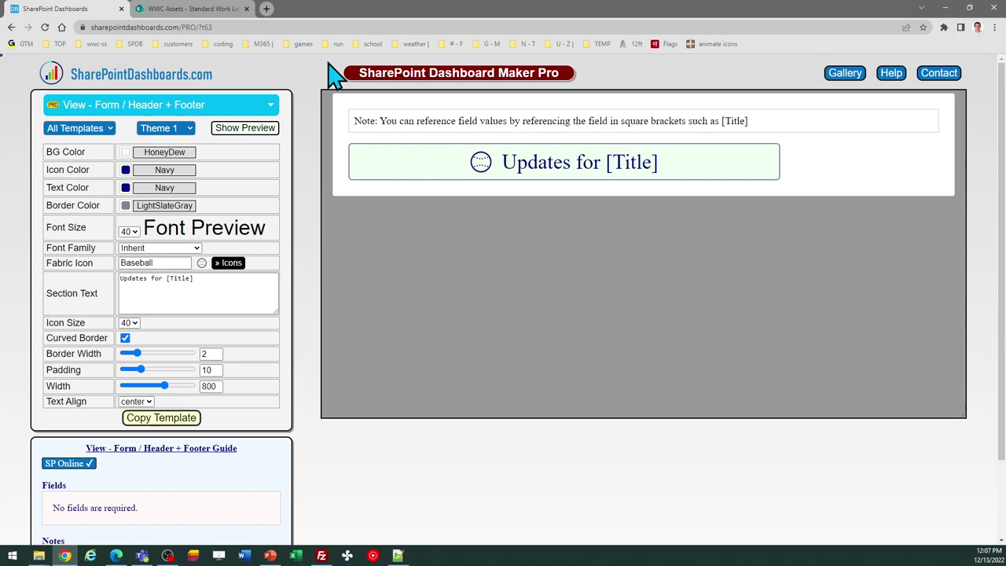
pyautogui.click(191, 16)
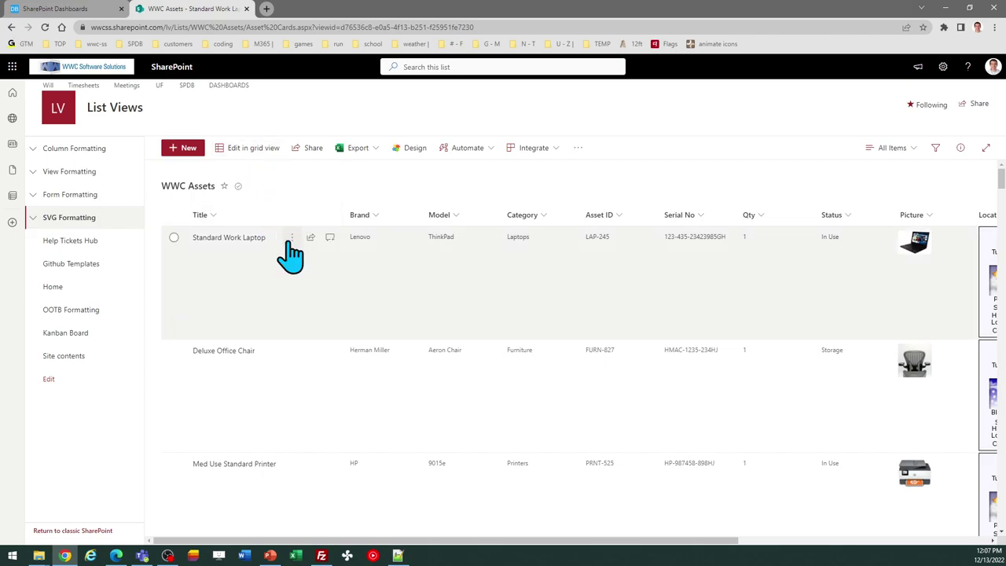
# Step: Open the layout configuration of the Standard Work Laptop form, paste the copied template as the Header formatting code, and save it
pyautogui.click(233, 240)
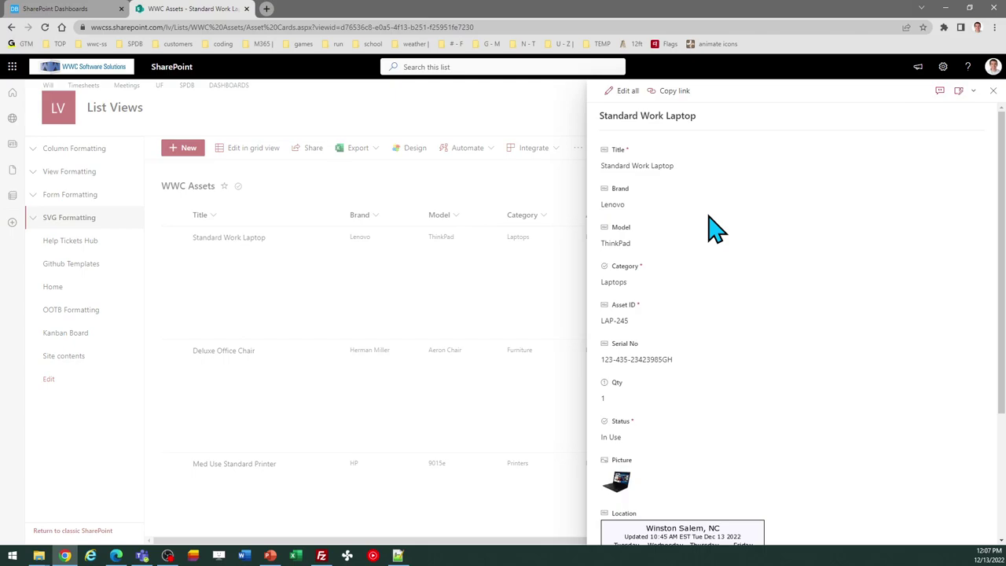
pyautogui.click(973, 93)
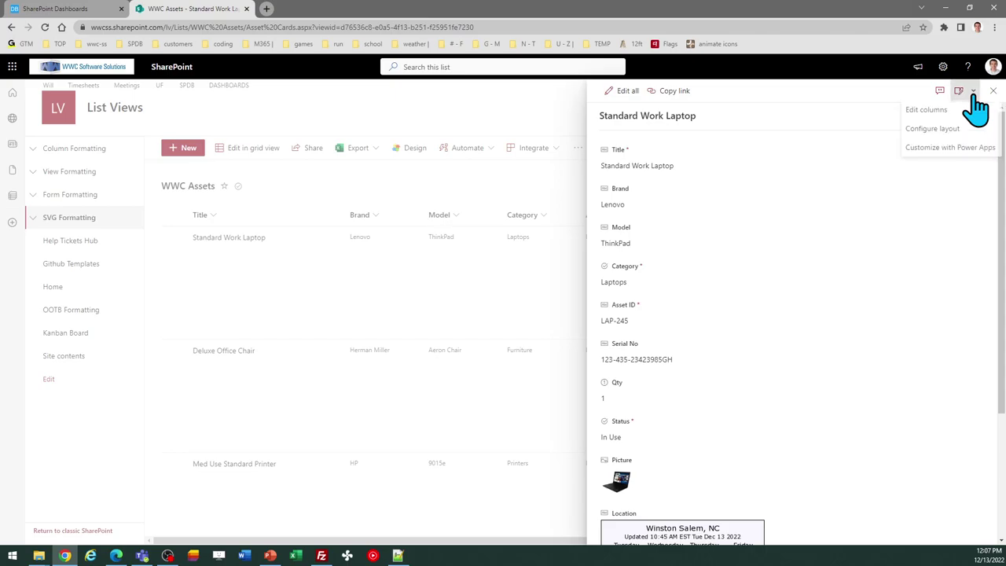
pyautogui.click(931, 132)
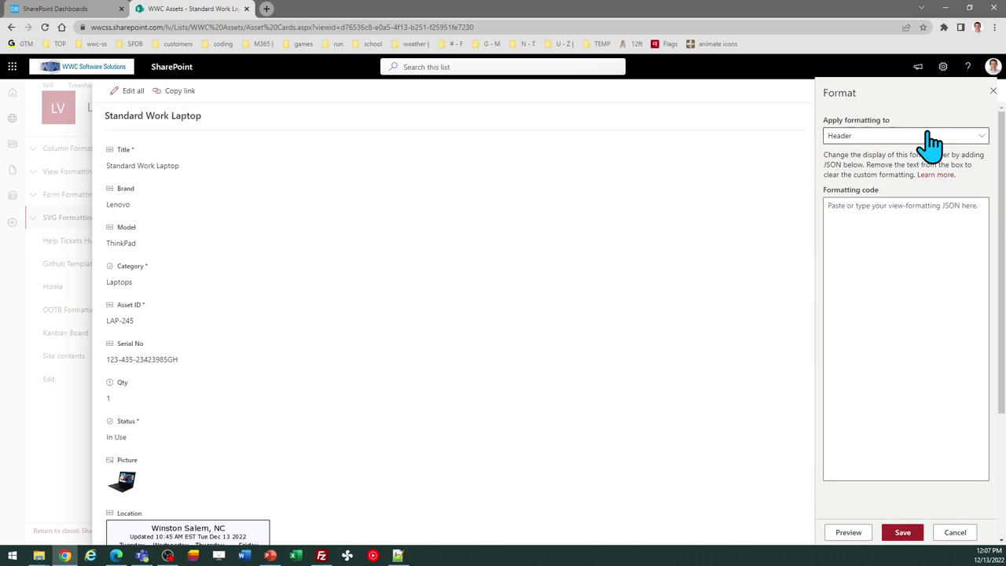
pyautogui.click(931, 138)
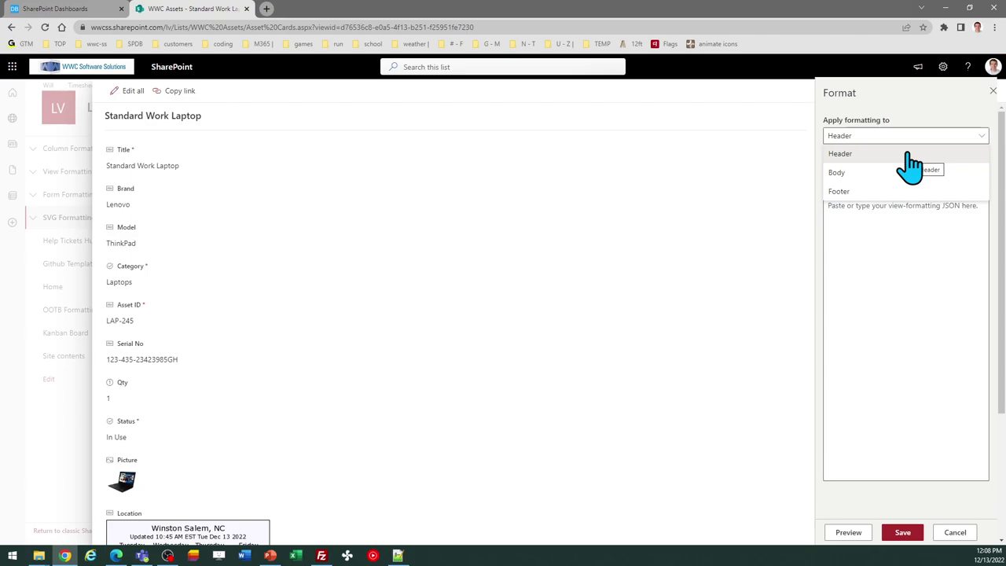
pyautogui.click(910, 164)
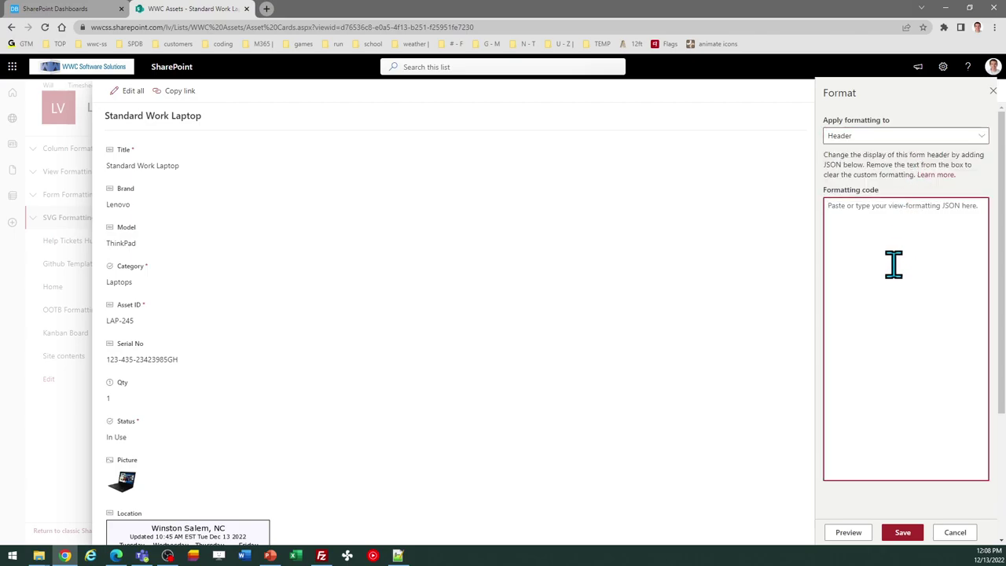
pyautogui.hotkey('ctrl', 'v')
pyautogui.click(902, 532)
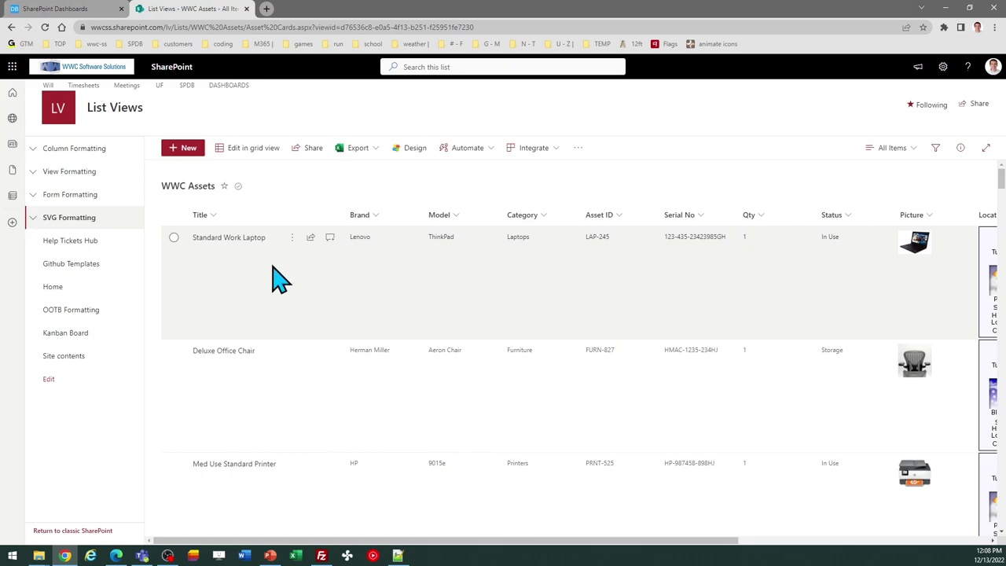
# Step: Reopen the Standard Work Laptop item to check its header and bring up the form's layout configuration
pyautogui.click(228, 239)
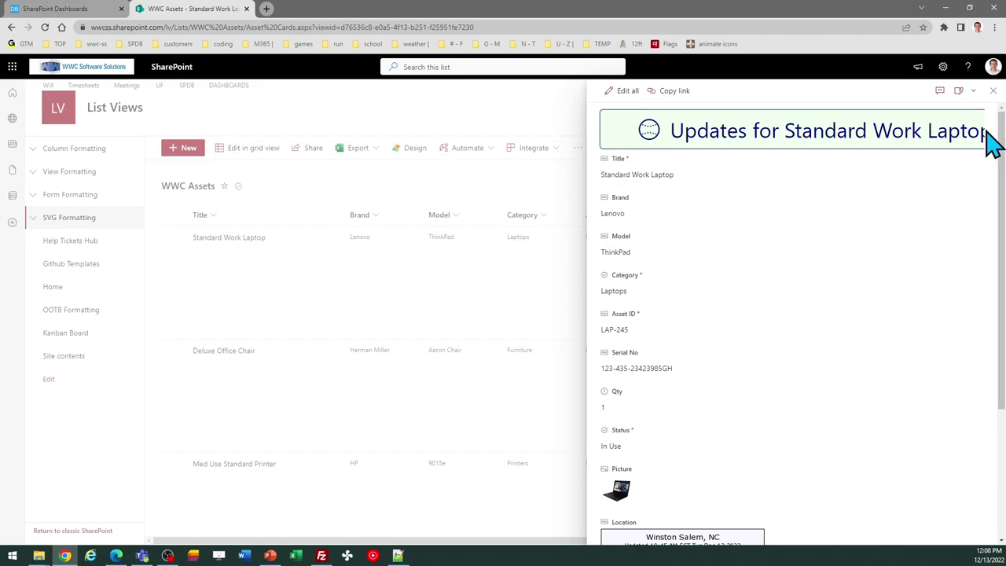
pyautogui.click(972, 90)
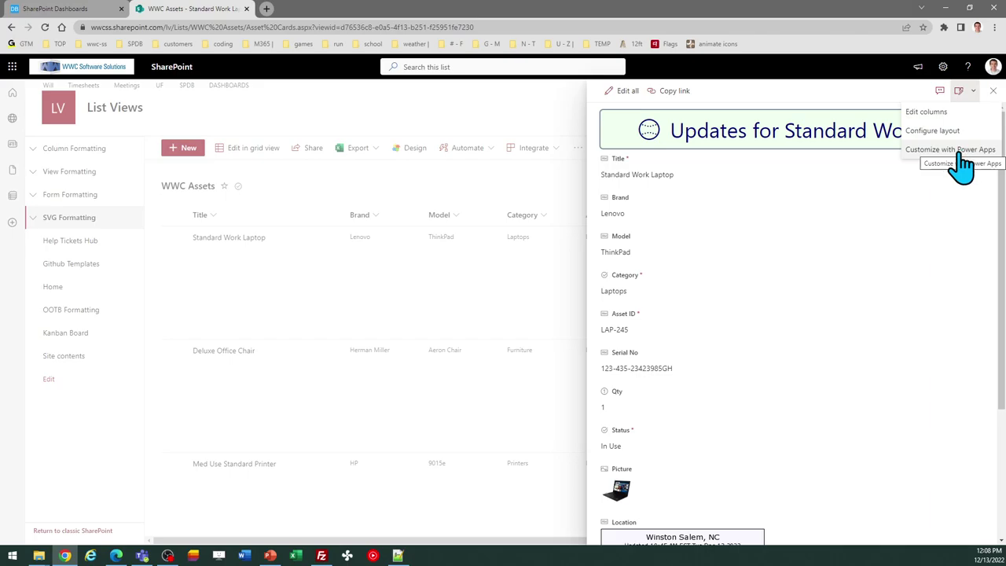
pyautogui.click(947, 132)
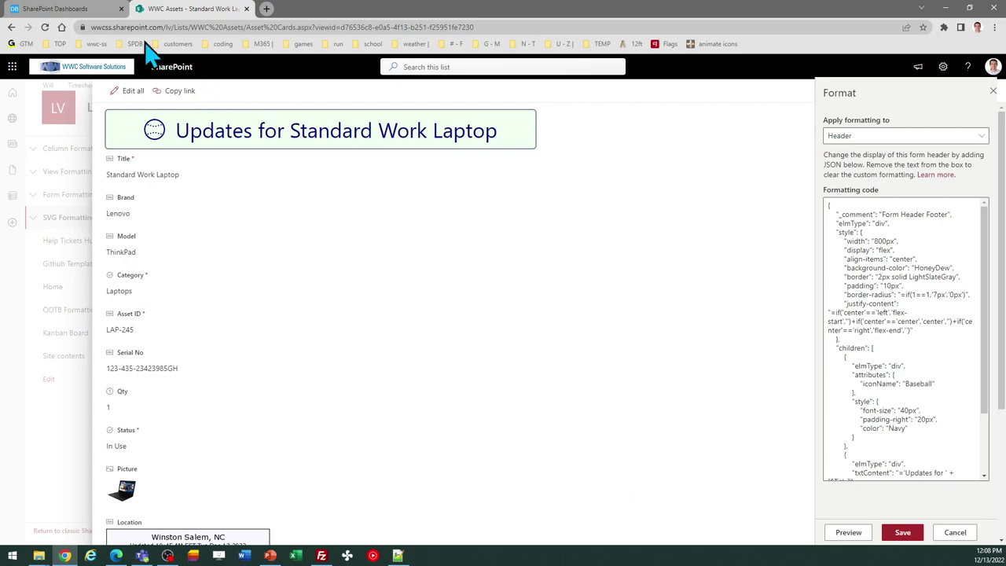
# Step: Switch back to SharePoint Dashboard Maker Pro and set the header template's width to 400 and font size to 32
pyautogui.click(64, 9)
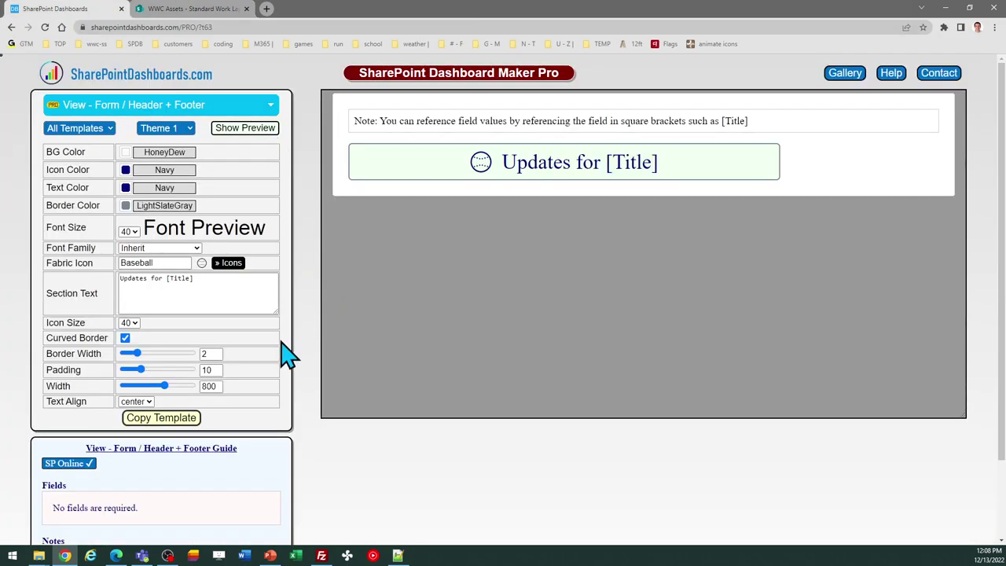
pyautogui.doubleClick(217, 385)
pyautogui.write('400')
pyautogui.press('Tab')
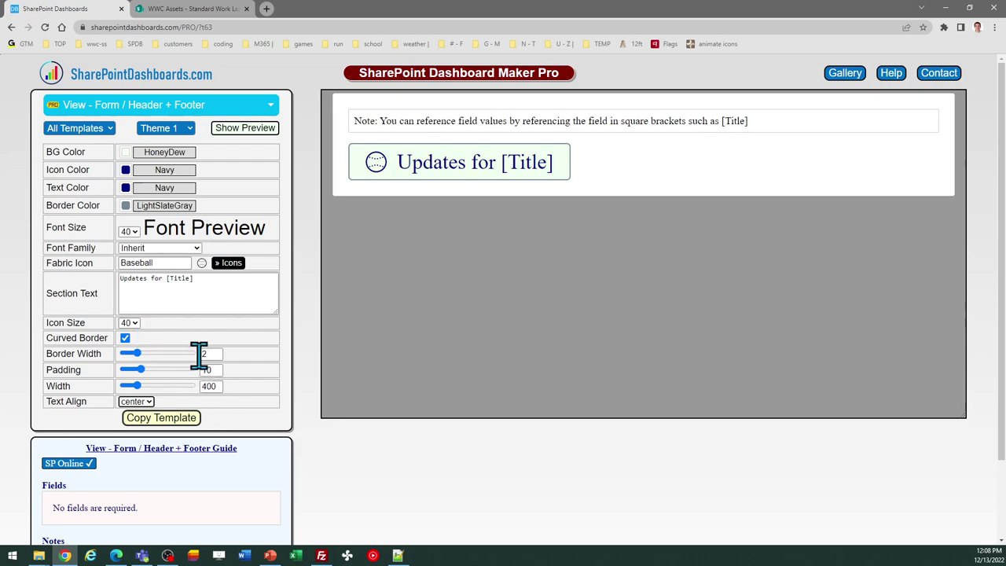
pyautogui.click(128, 231)
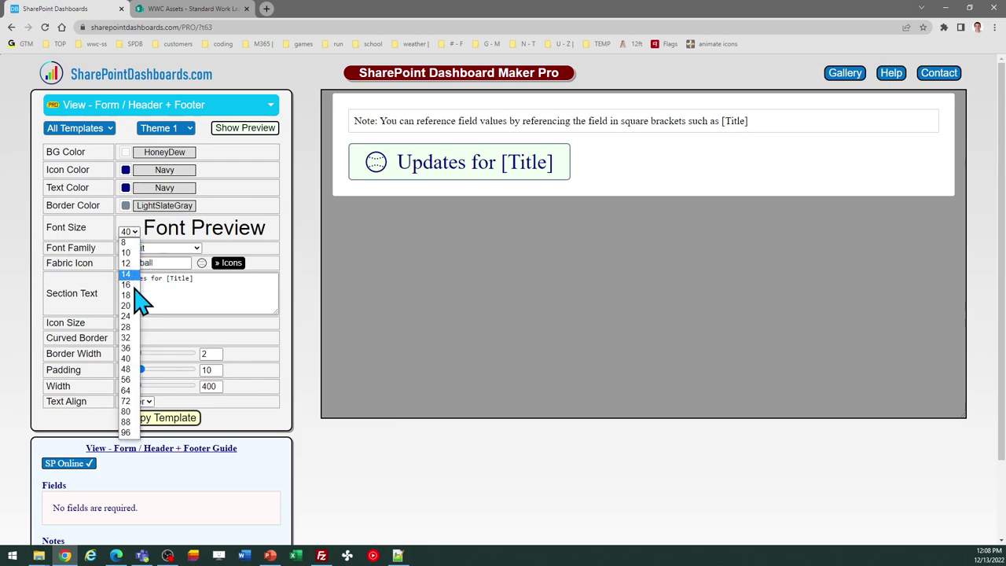
pyautogui.click(128, 337)
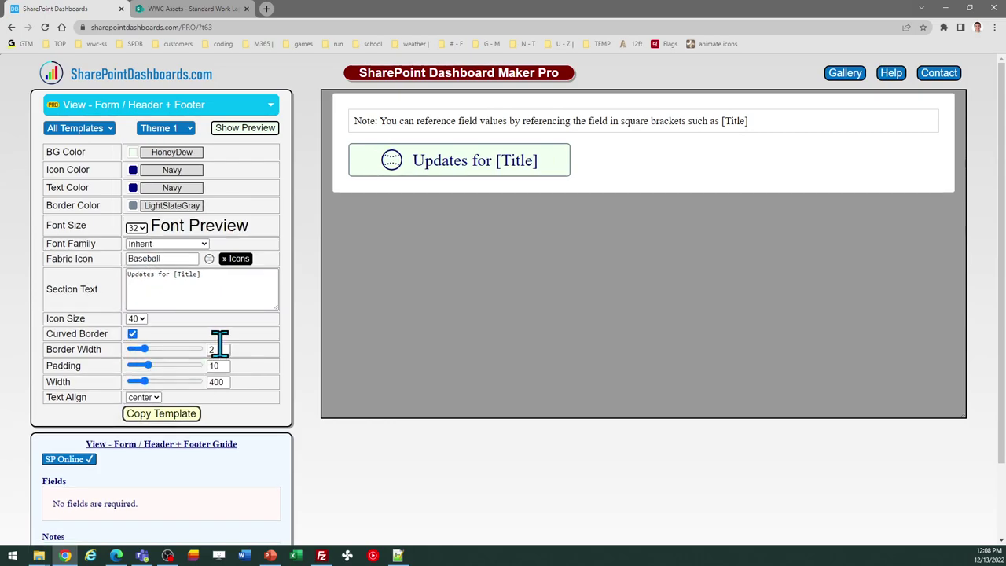
# Step: Copy the resized template, replace all of the SharePoint form's Header formatting code with it, and save
pyautogui.click(179, 422)
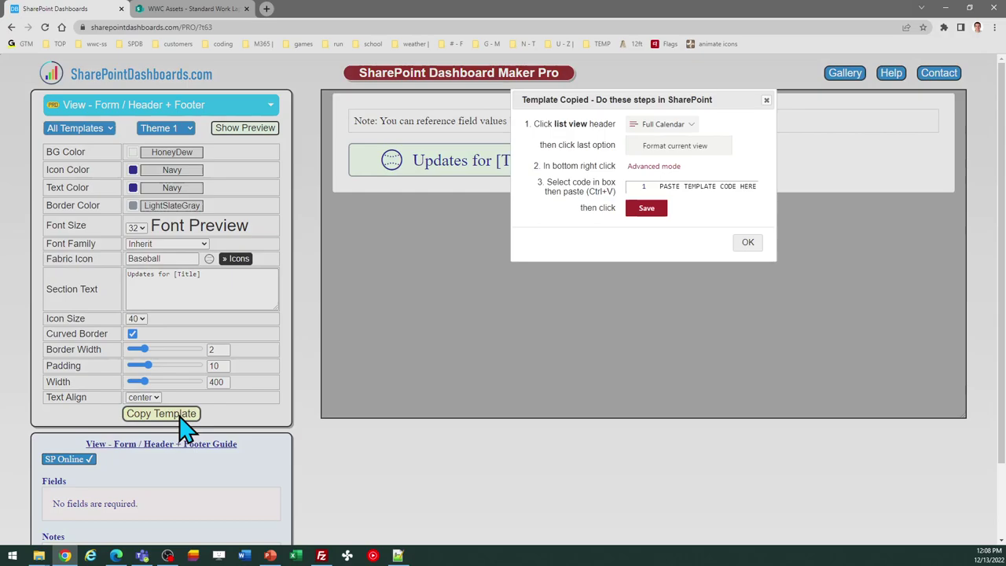
pyautogui.click(744, 240)
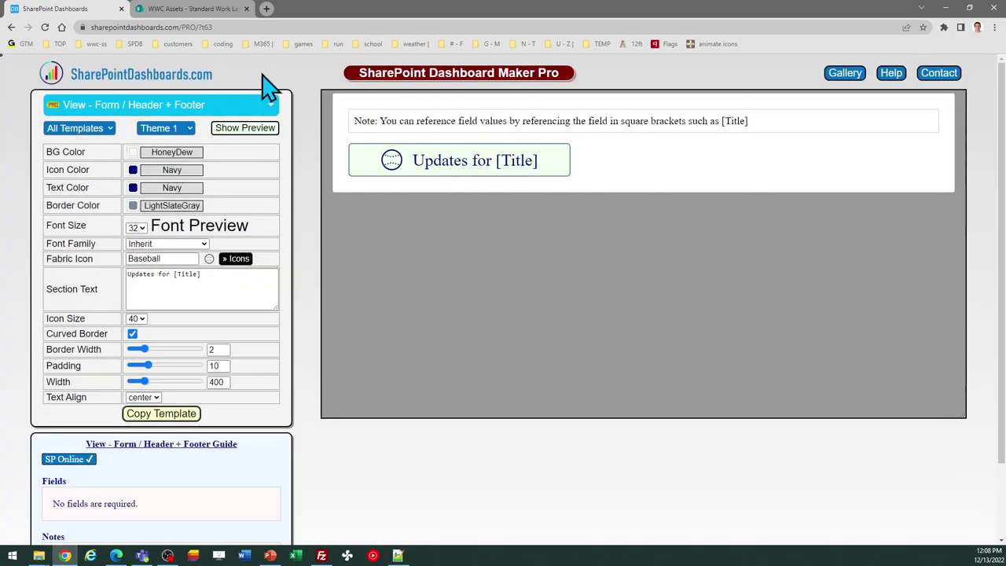
pyautogui.click(206, 10)
pyautogui.click(908, 283)
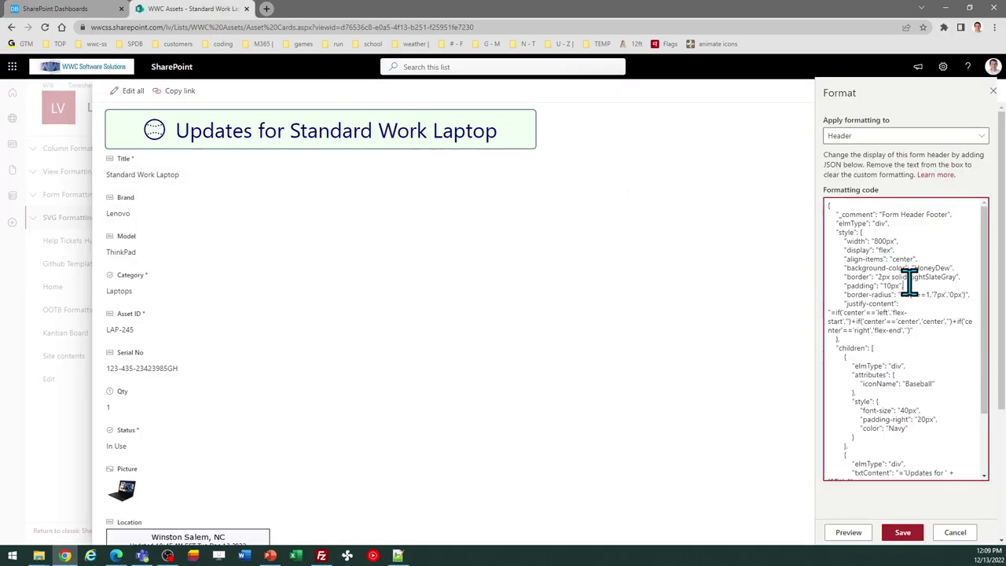
pyautogui.hotkey('ctrl', 'a')
pyautogui.hotkey('ctrl', 'v')
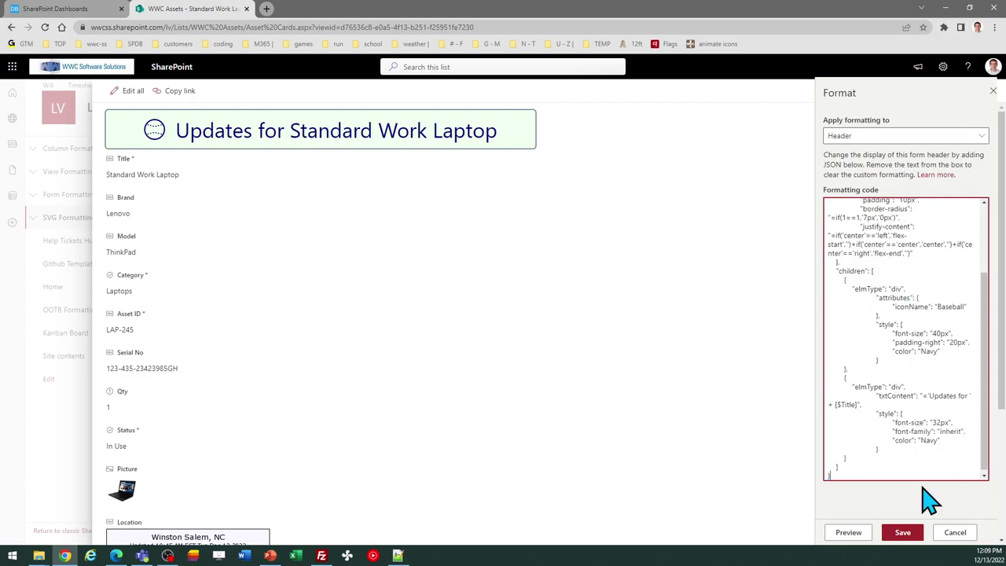
pyautogui.click(902, 532)
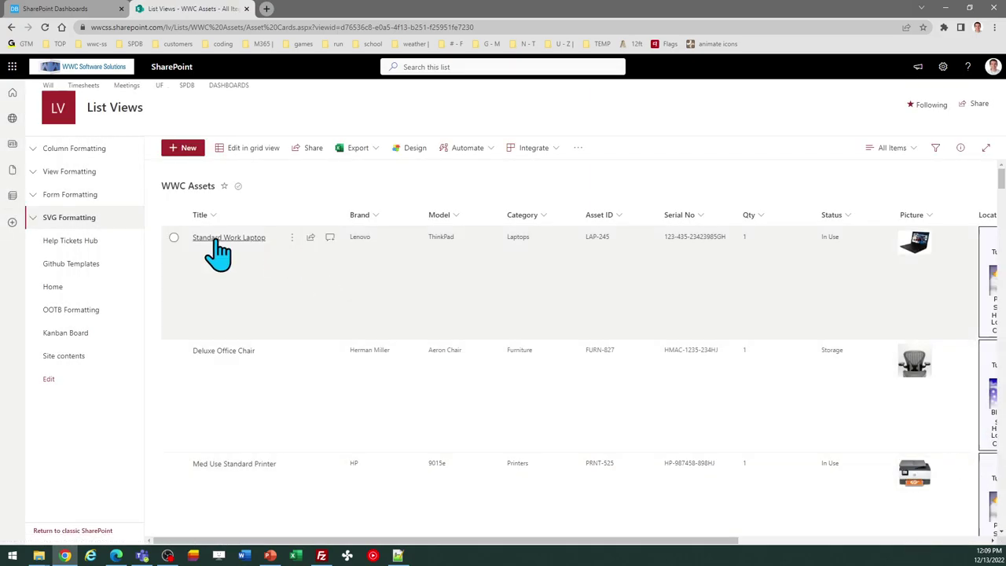
# Step: Open the layout configuration of the Standard Work Laptop form, paste the copied template as the Footer formatting code, and save it
pyautogui.click(218, 238)
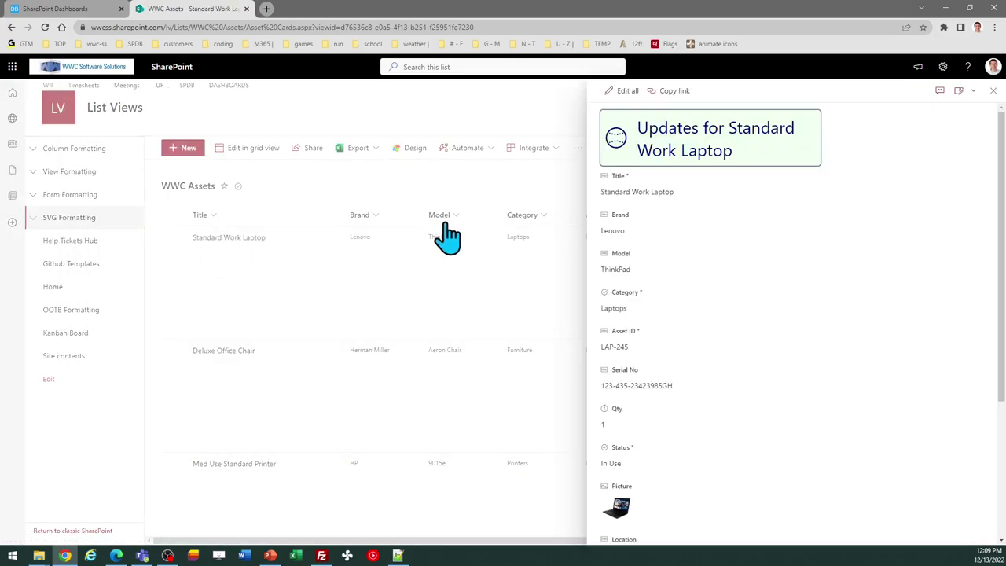
pyautogui.click(973, 91)
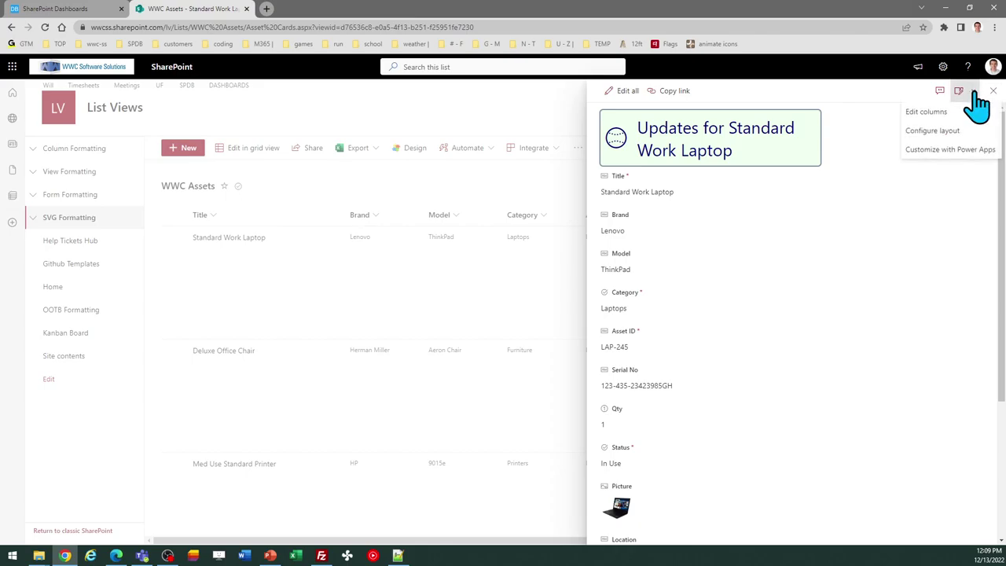
pyautogui.click(965, 138)
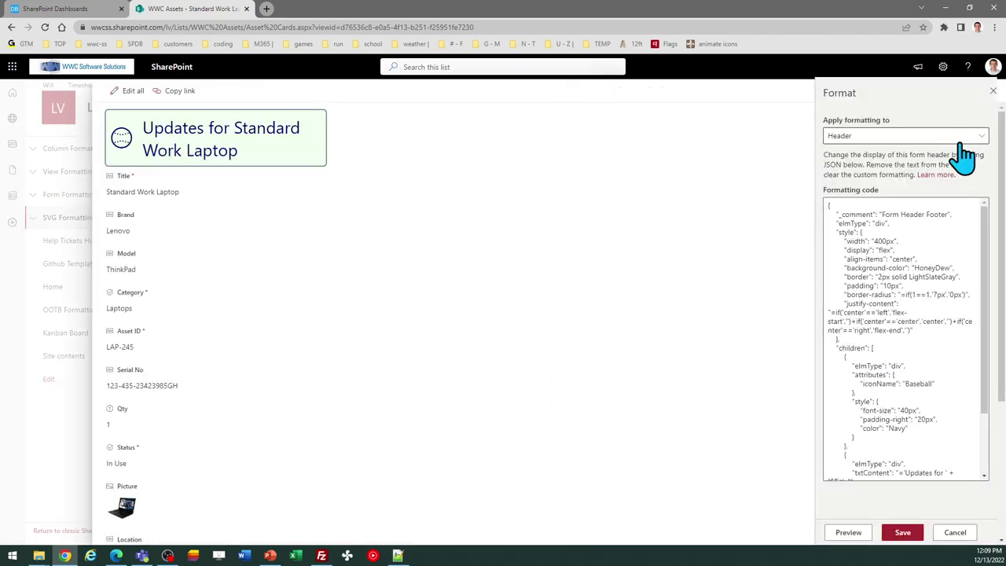
pyautogui.click(943, 138)
pyautogui.click(882, 191)
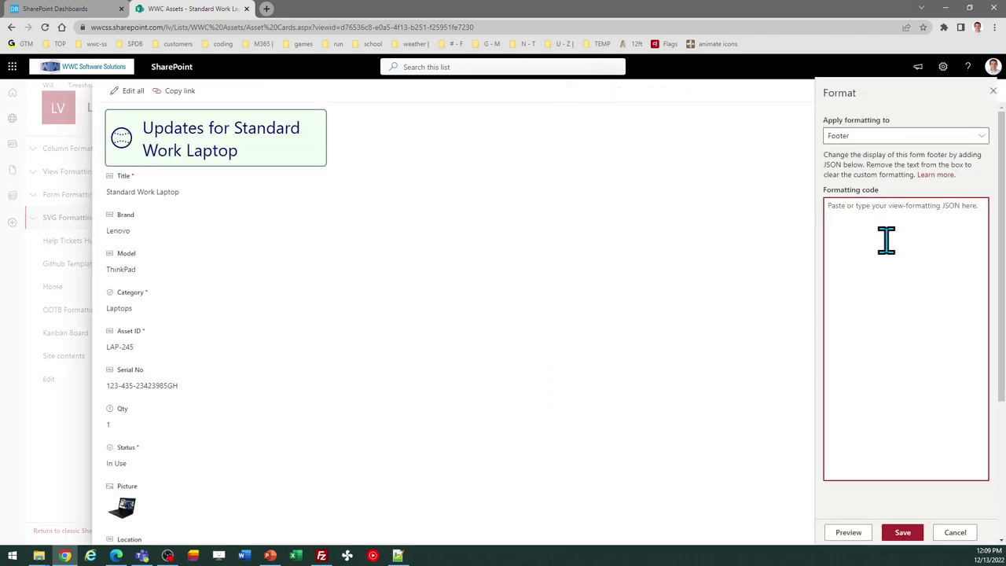
pyautogui.hotkey('ctrl', 'v')
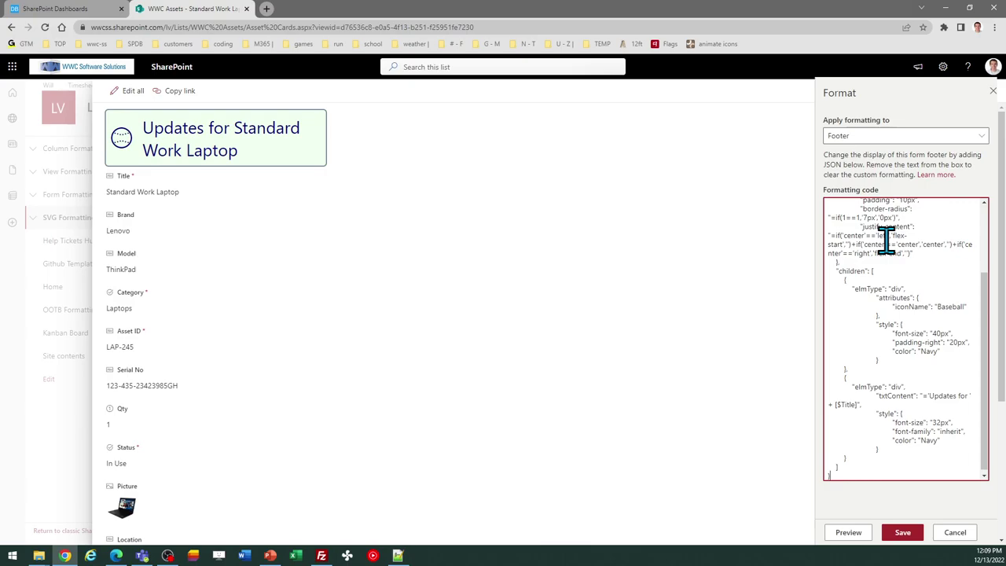
pyautogui.click(905, 537)
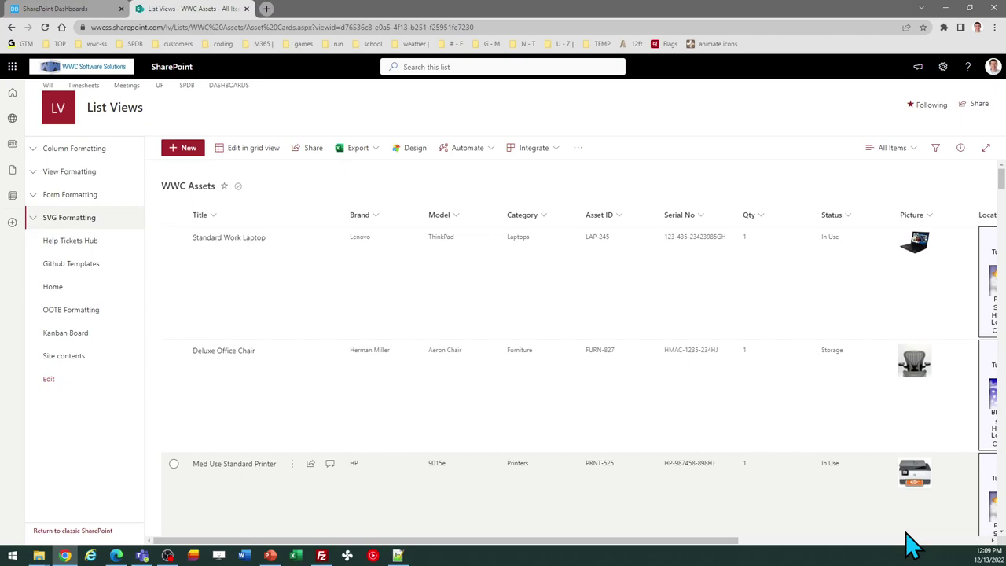
# Step: Reopen the Standard Work Laptop item to check the footer at the form's end, close it, and return to SharePoint Dashboard Maker Pro
pyautogui.click(209, 239)
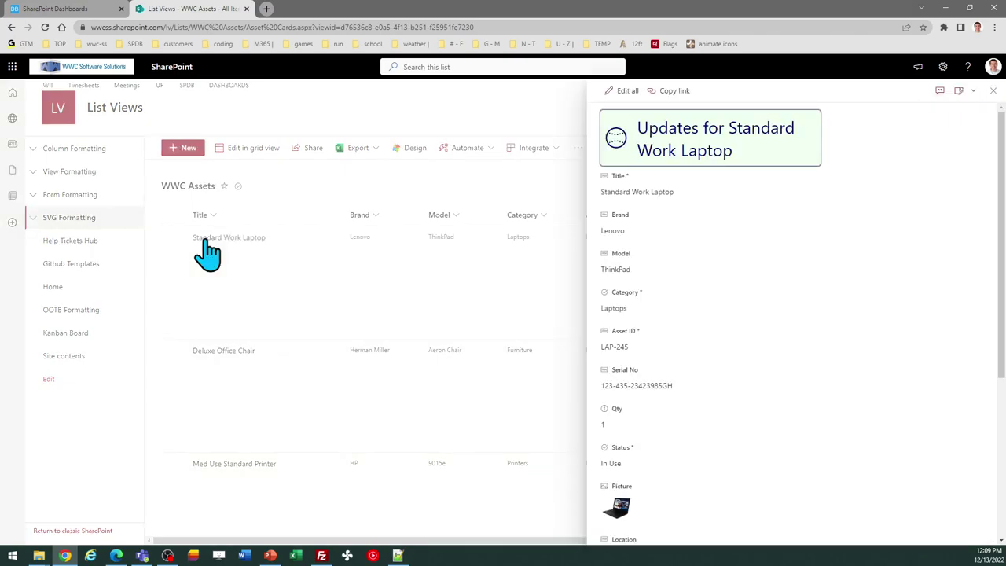
pyautogui.moveTo(1002, 203); pyautogui.dragTo(1004, 389)
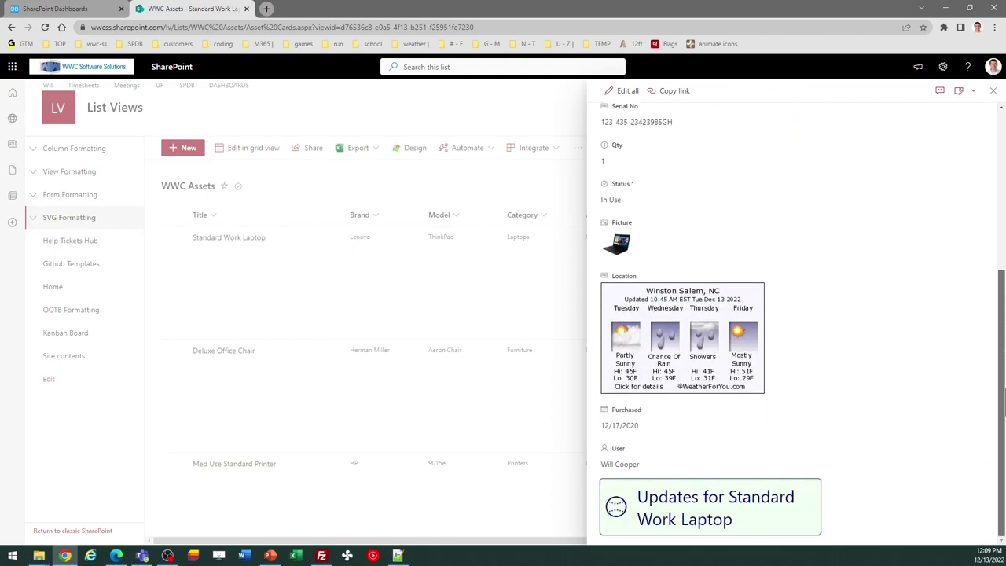
pyautogui.click(993, 91)
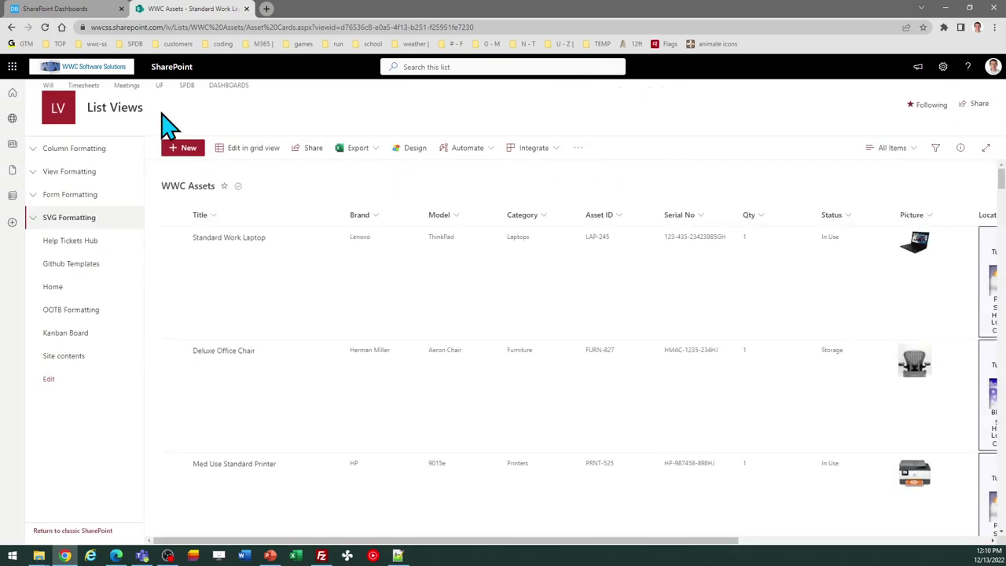
pyautogui.click(75, 7)
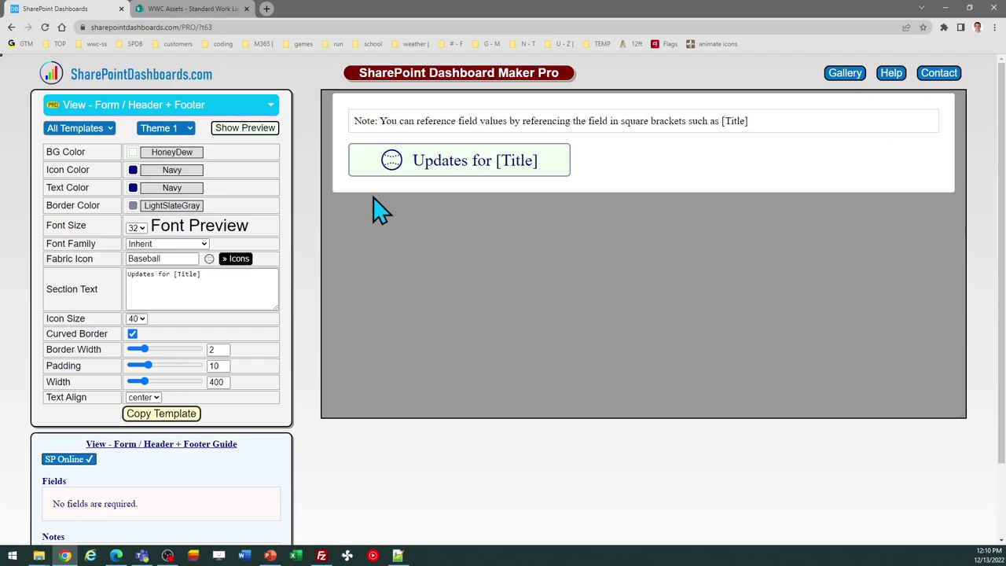